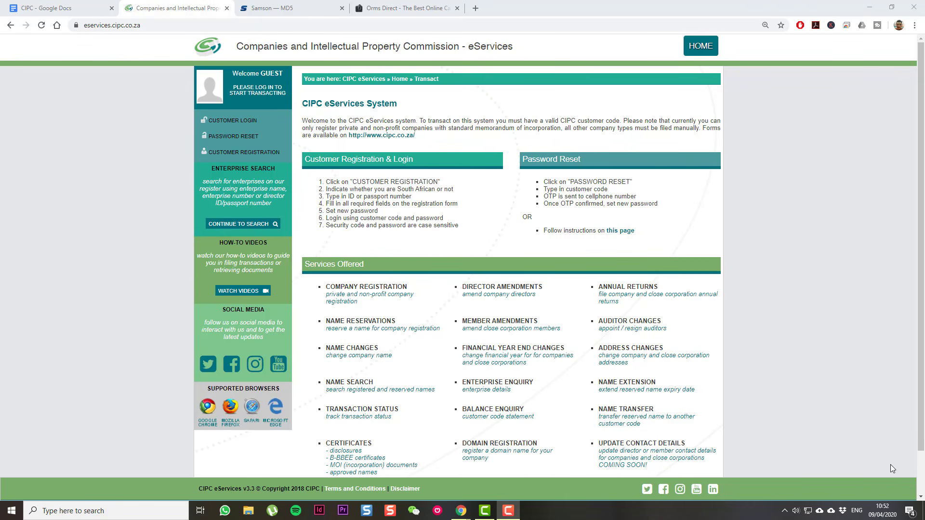
# Log in as the customer with the displayed security code, accepting the CIPC Terms & Conditions
pyautogui.click(232, 120)
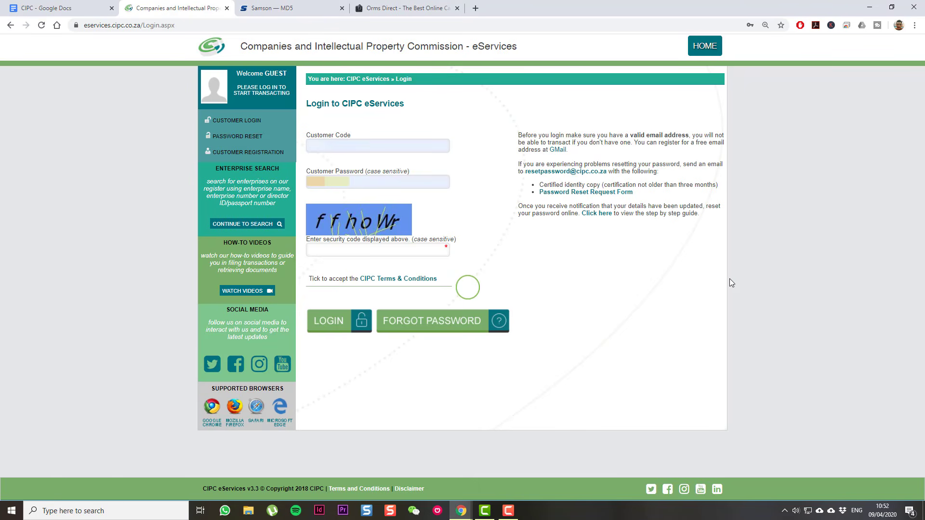
pyautogui.click(332, 252)
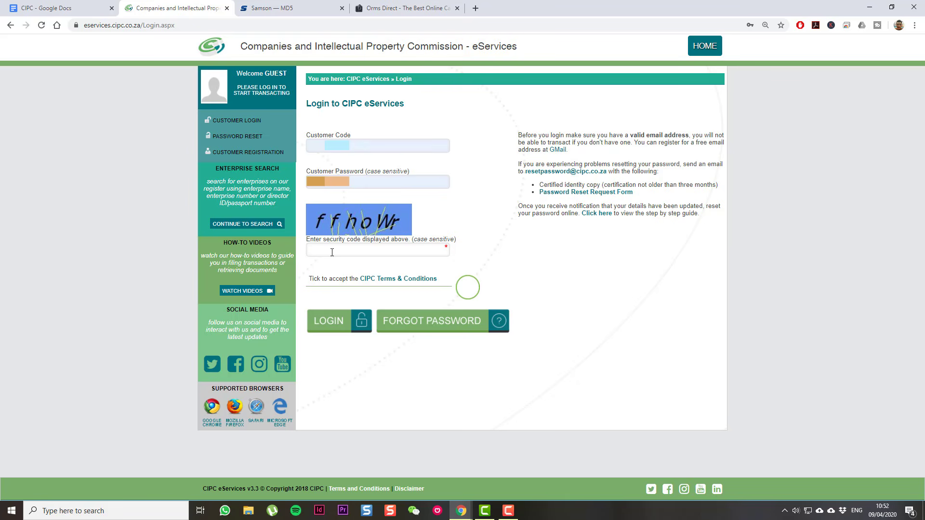
pyautogui.write('ffhoWr')
pyautogui.click(467, 287)
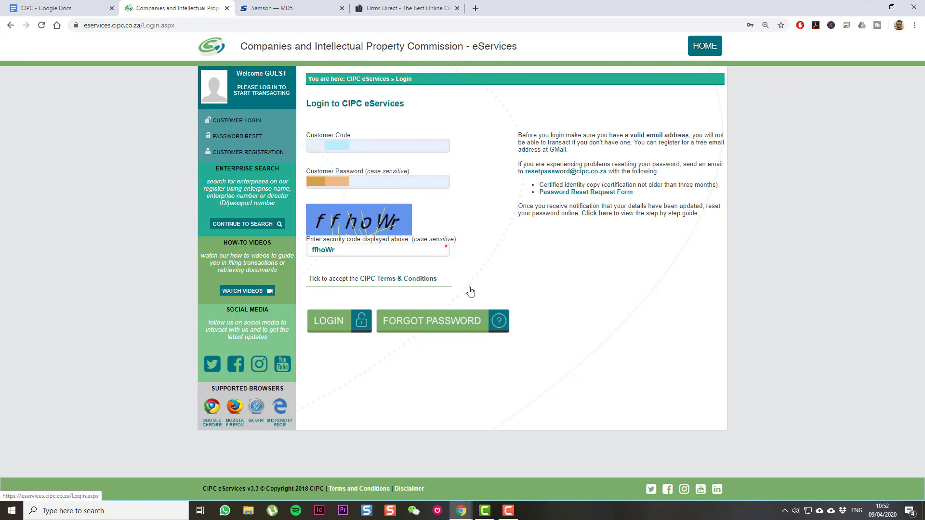
pyautogui.click(340, 325)
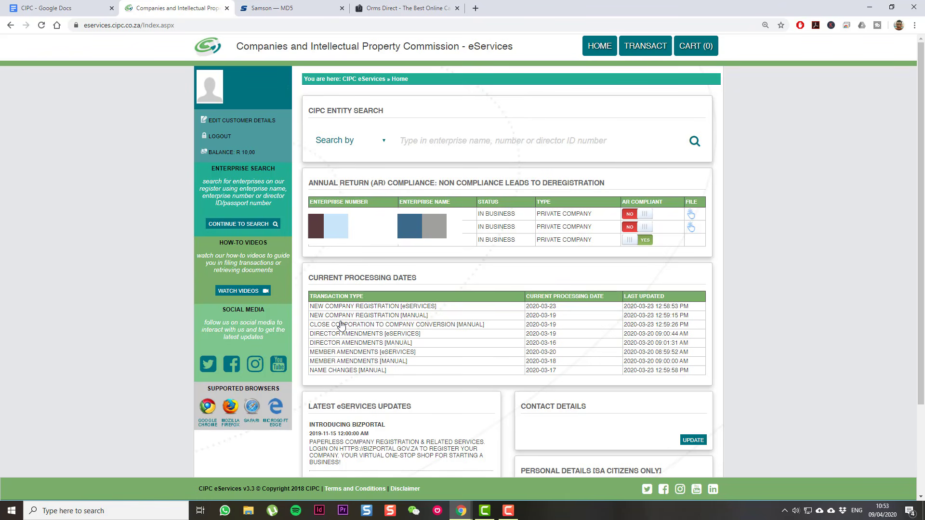
# Start the second non-compliant enterprise's annual return and validate its registration number to show its directors
pyautogui.click(691, 229)
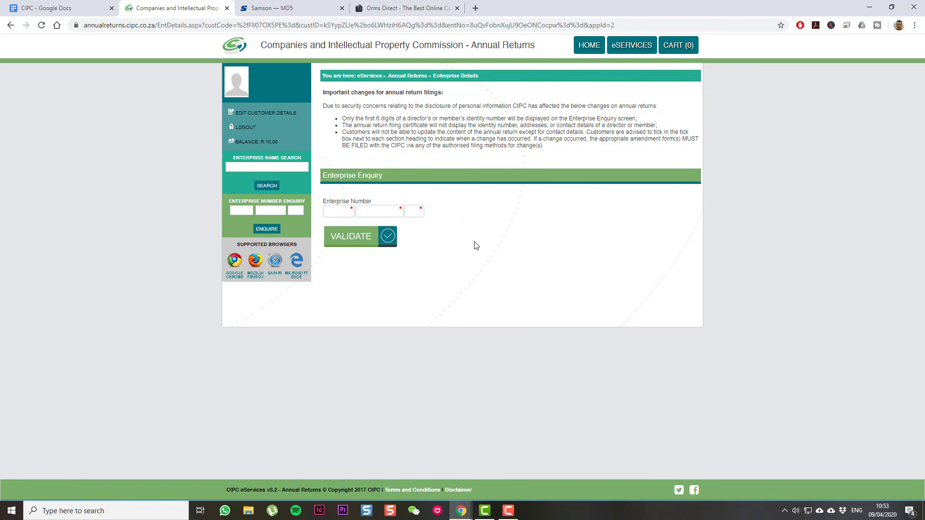
pyautogui.click(338, 208)
pyautogui.write('2018***')
pyautogui.click(348, 242)
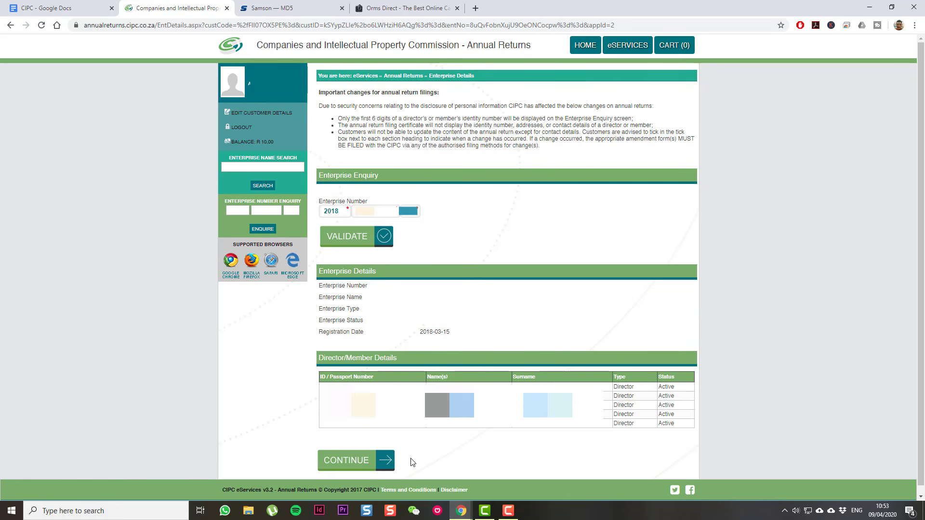
# Continue to File Annual Returns and calculate the 2020 amount with turnover 0, giving R 100,00
pyautogui.click(361, 466)
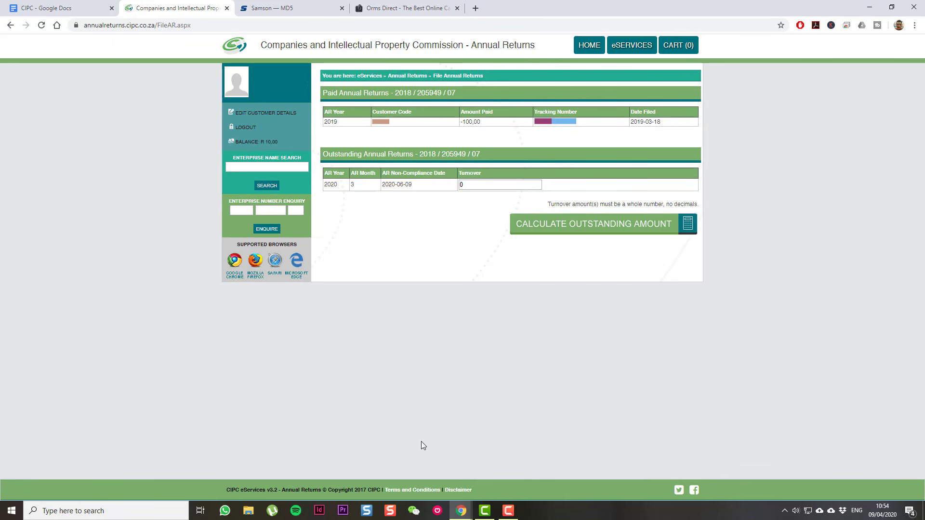
pyautogui.click(564, 230)
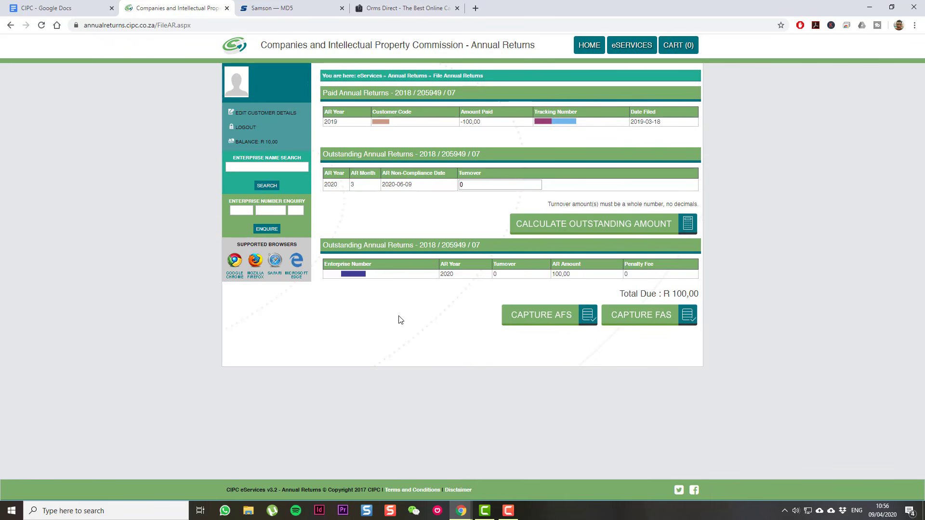
# Capture the FAS: SA-citizen natural person by ID number, same compiler, No to adviser and independent review
pyautogui.click(640, 317)
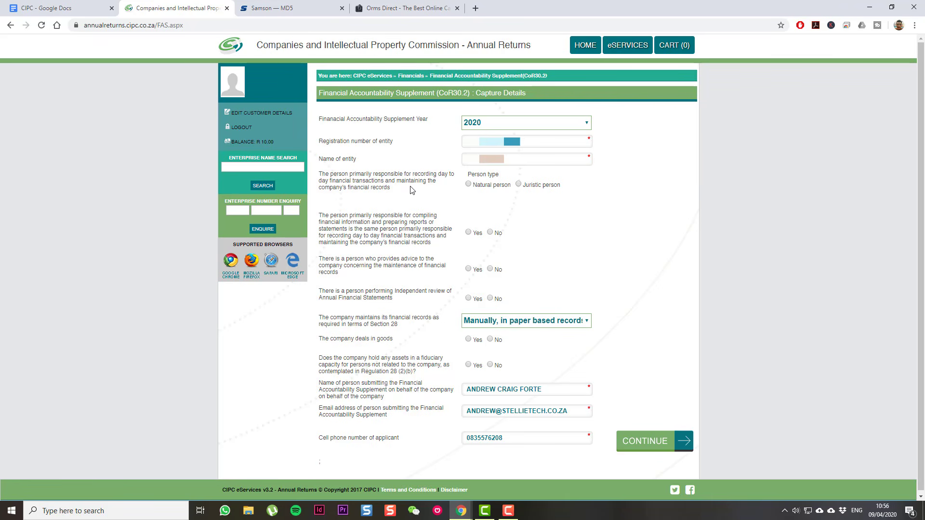
pyautogui.click(468, 185)
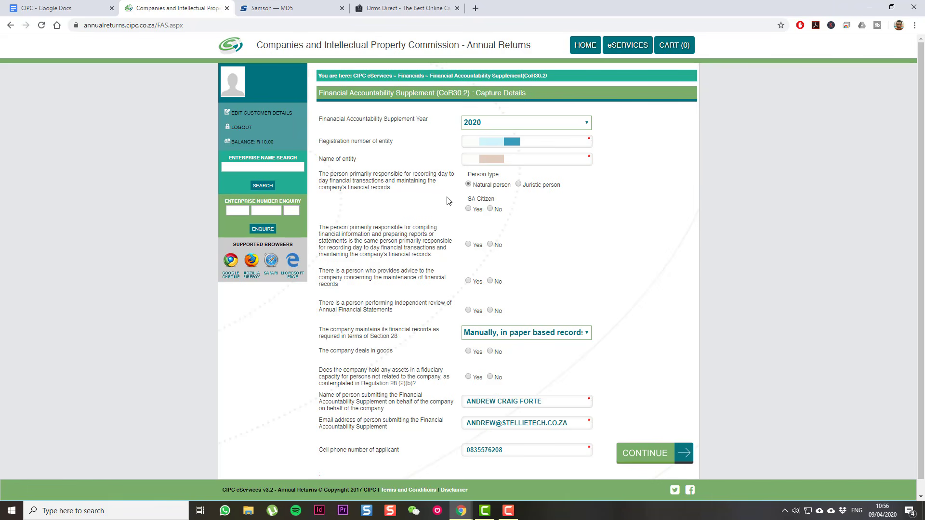
pyautogui.click(468, 209)
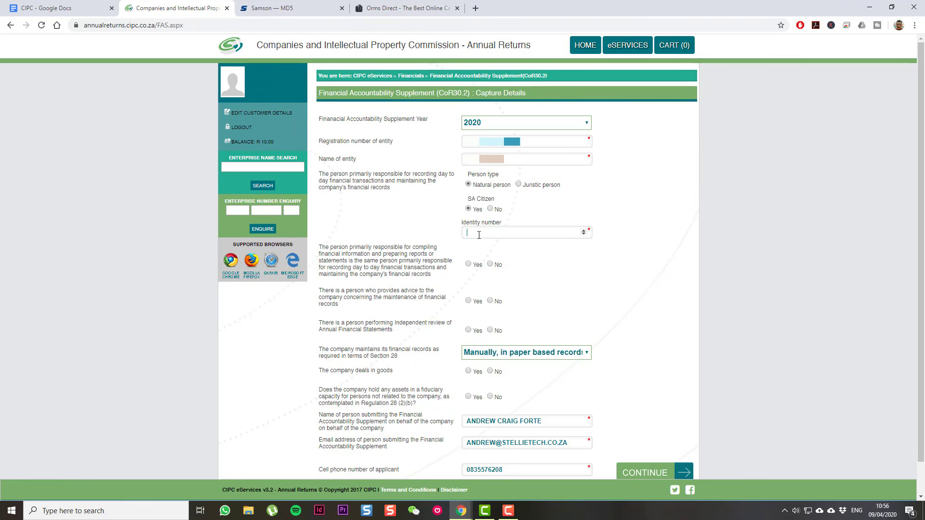
pyautogui.write('80')
pyautogui.click(469, 265)
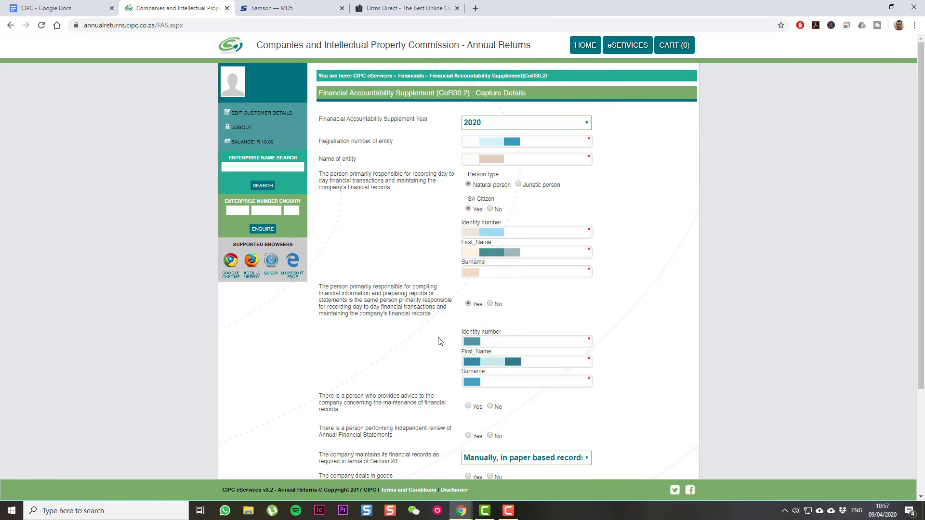
pyautogui.click(490, 407)
pyautogui.click(491, 436)
# Set records as kept on an 'Electronically-computer based system' and answer No to dealing in goods
pyautogui.click(584, 461)
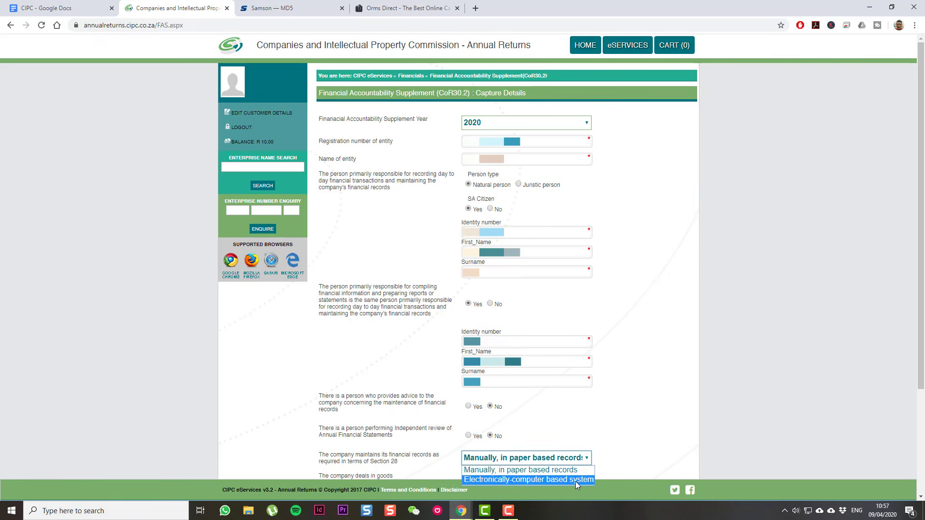
pyautogui.click(575, 480)
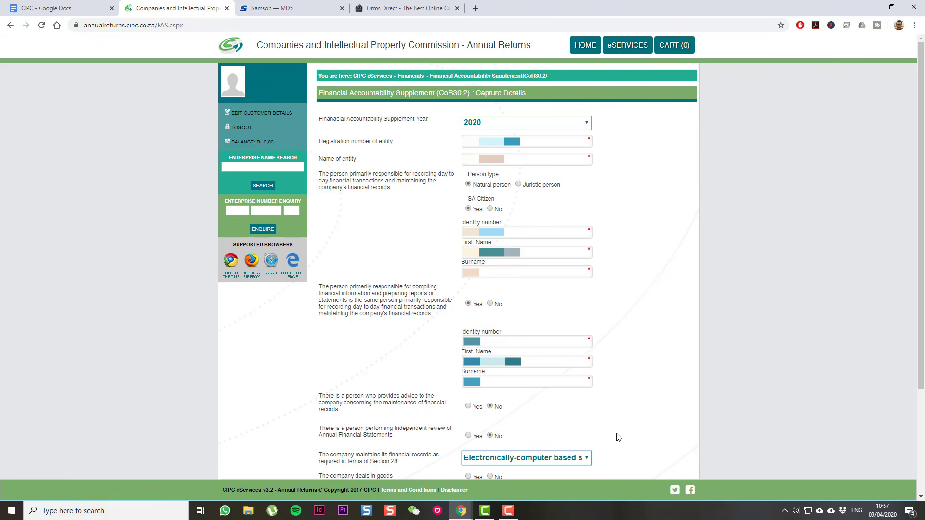
pyautogui.scroll(-3, 606, 465)
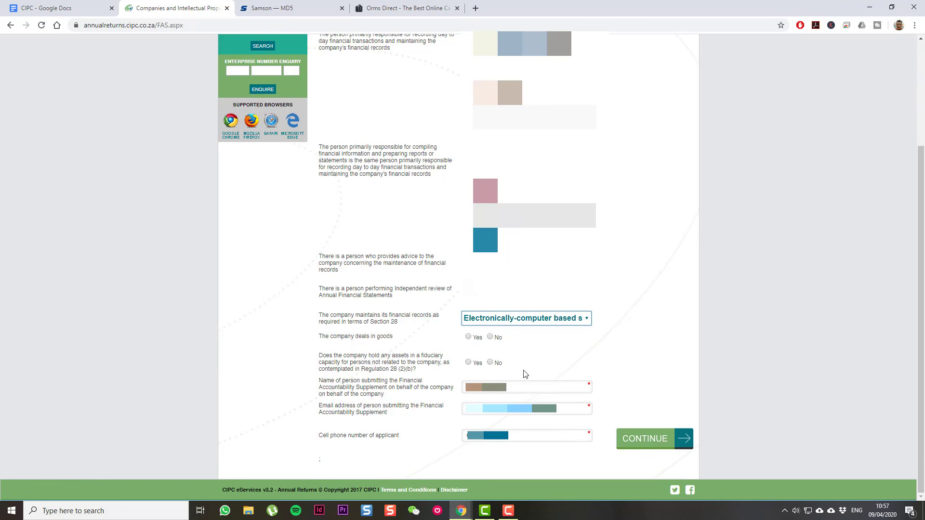
pyautogui.click(490, 338)
# Submit the FAS and recalculate the 2020 return: AR amount 100,00, no penalty, R 100,00 due
pyautogui.click(637, 443)
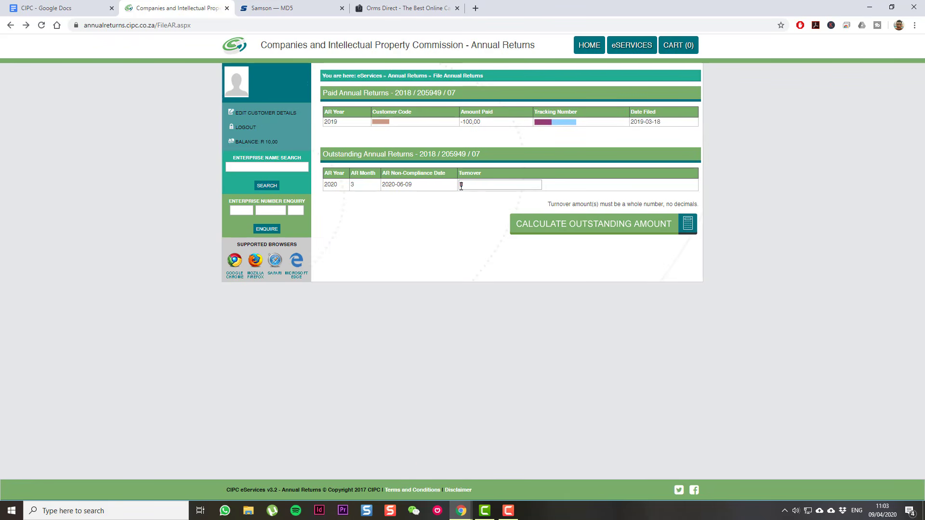
pyautogui.click(567, 225)
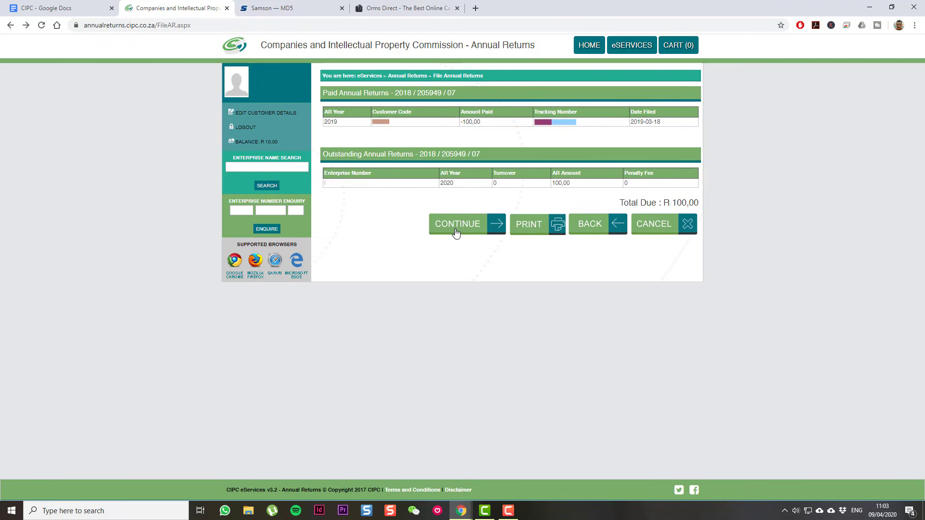
# Enter the contact e-mail and expand Financial Year End, Registered Office, Records, Secretary and Auditors sections
pyautogui.click(456, 231)
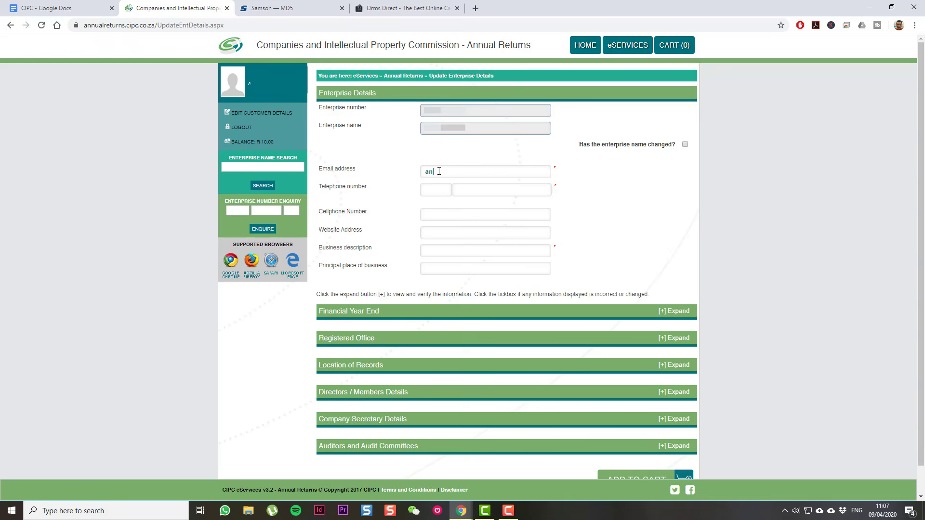
pyautogui.write('drew@')
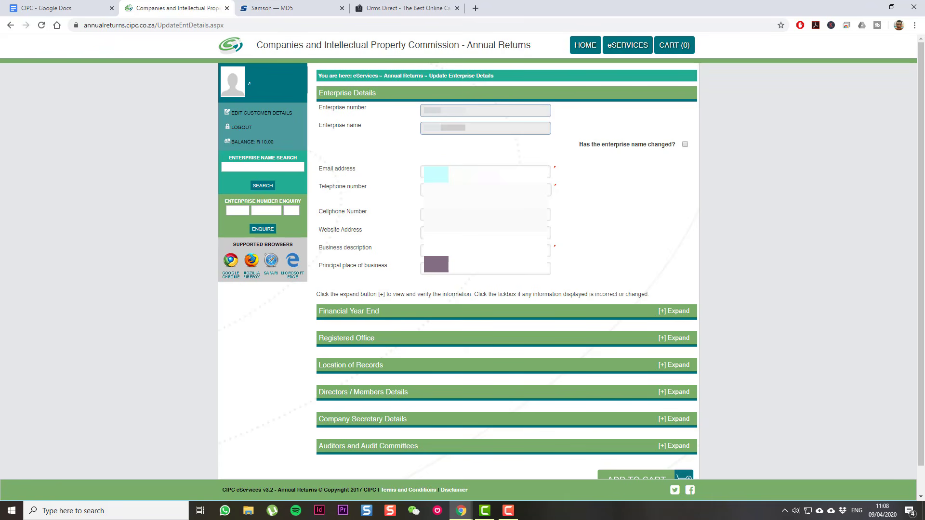
pyautogui.click(664, 314)
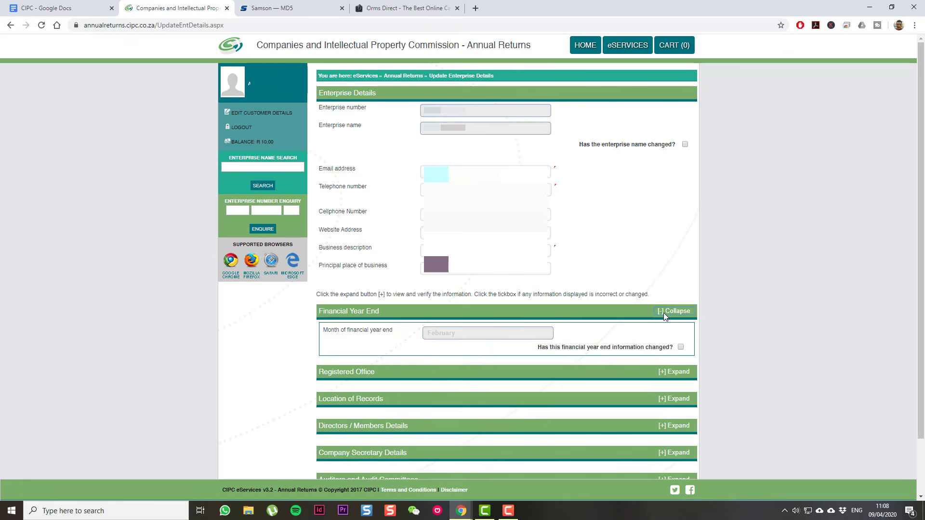
pyautogui.click(663, 373)
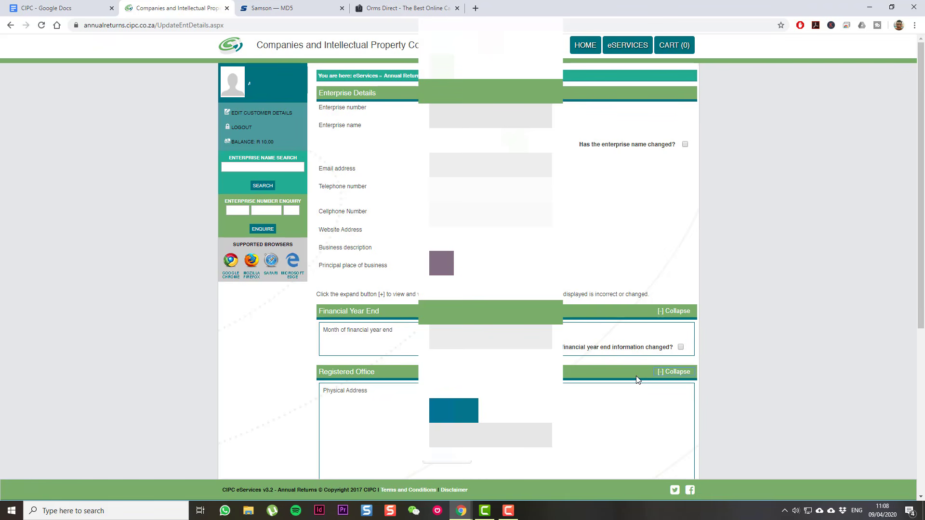
pyautogui.scroll(-4, 637, 380)
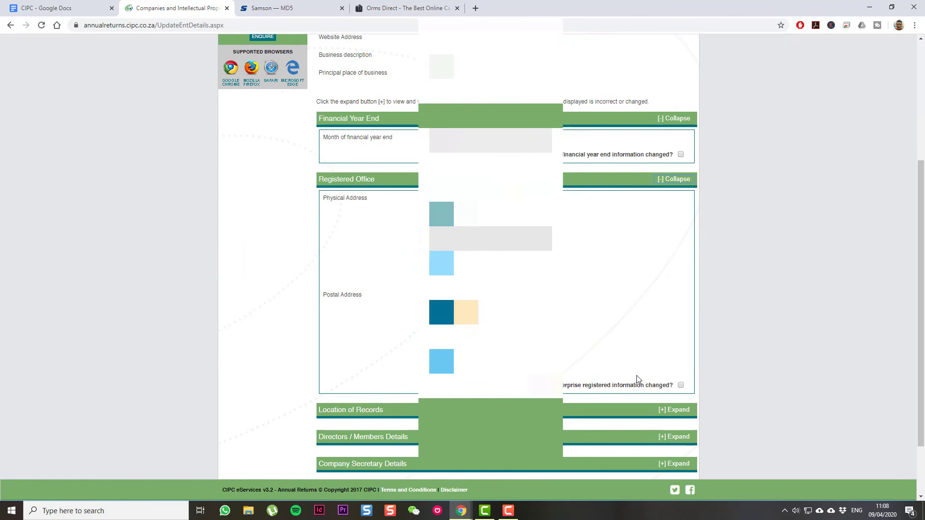
pyautogui.scroll(-2, 638, 379)
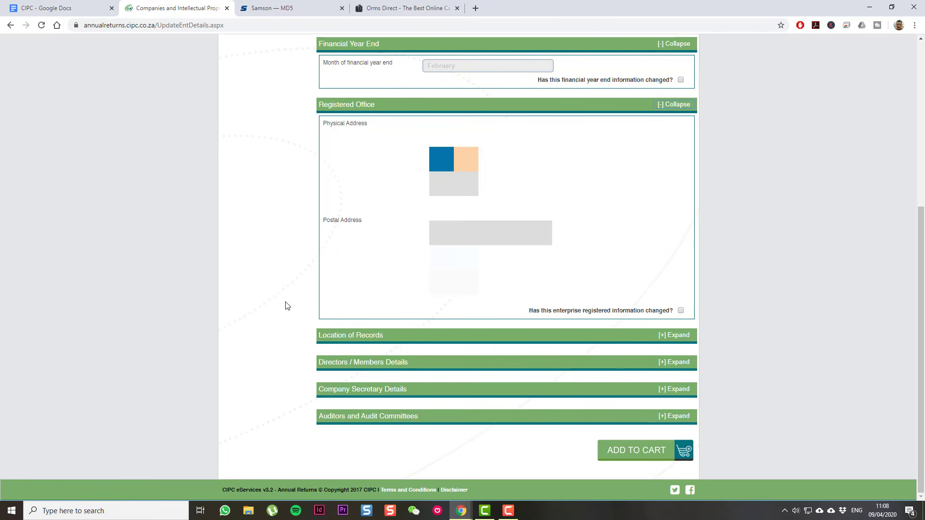
pyautogui.click(667, 336)
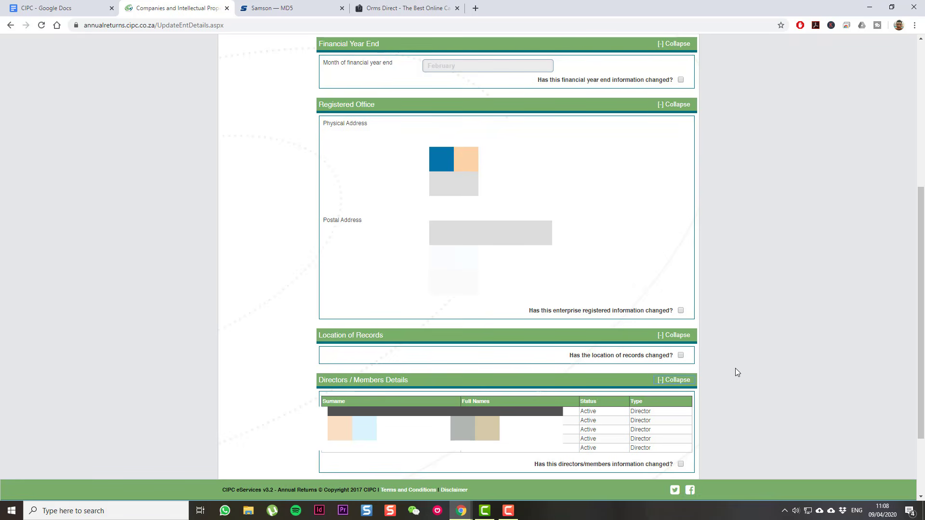
pyautogui.scroll(-3, 745, 345)
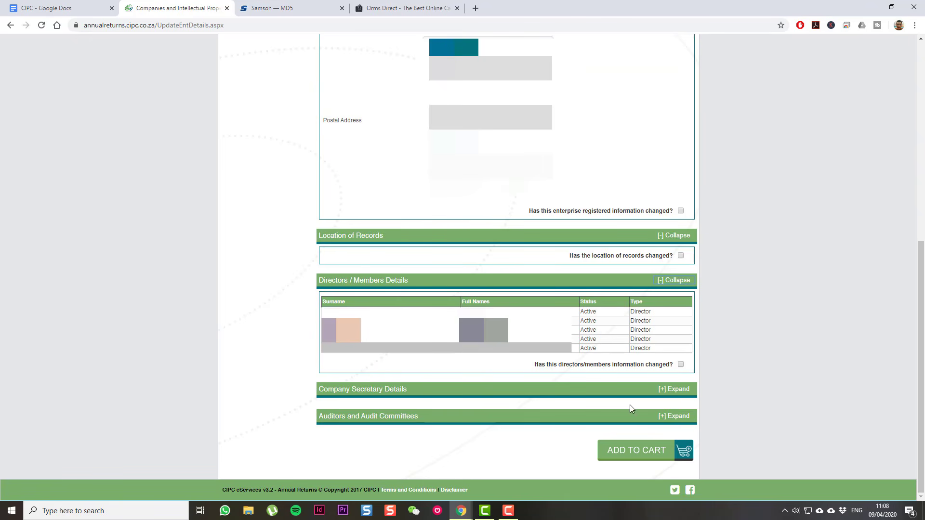
pyautogui.click(664, 392)
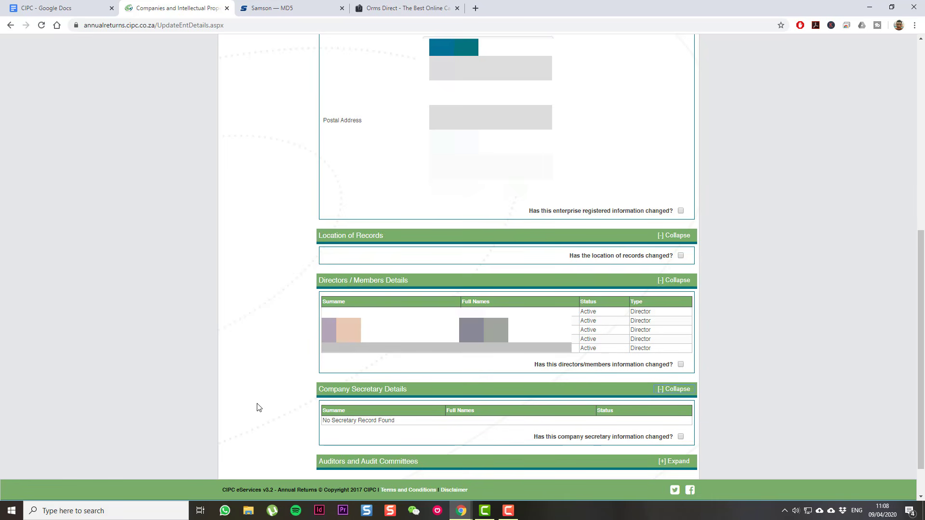
pyautogui.scroll(-1, 258, 407)
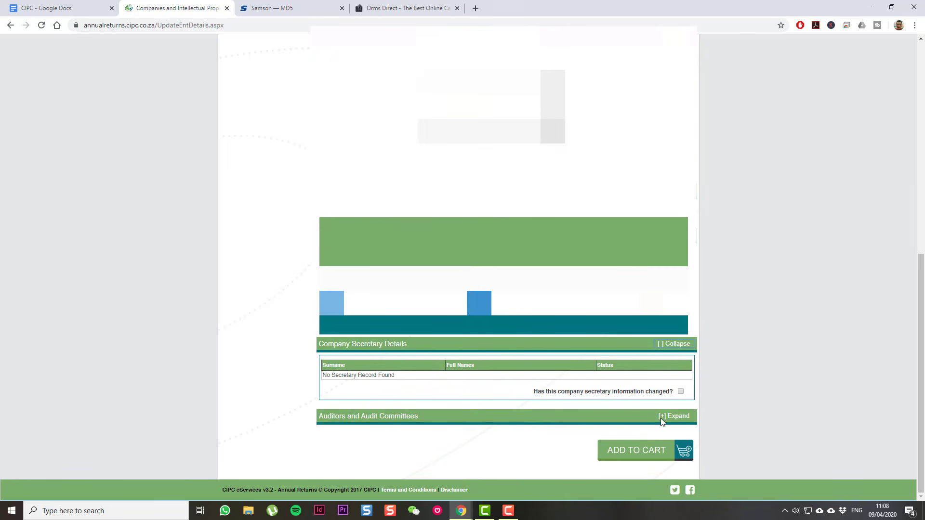
pyautogui.click(661, 418)
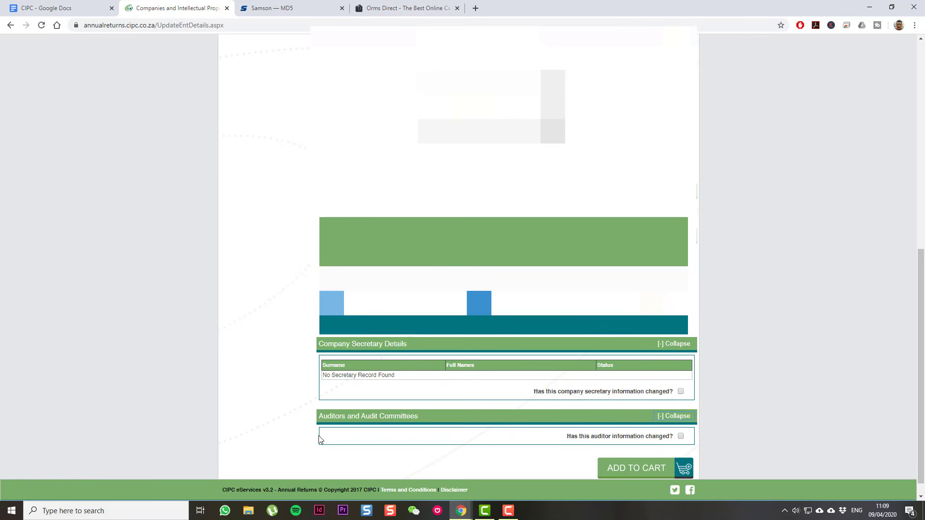
# Add the 2020 annual return to the cart and proceed to card payment of R 100,00
pyautogui.click(616, 469)
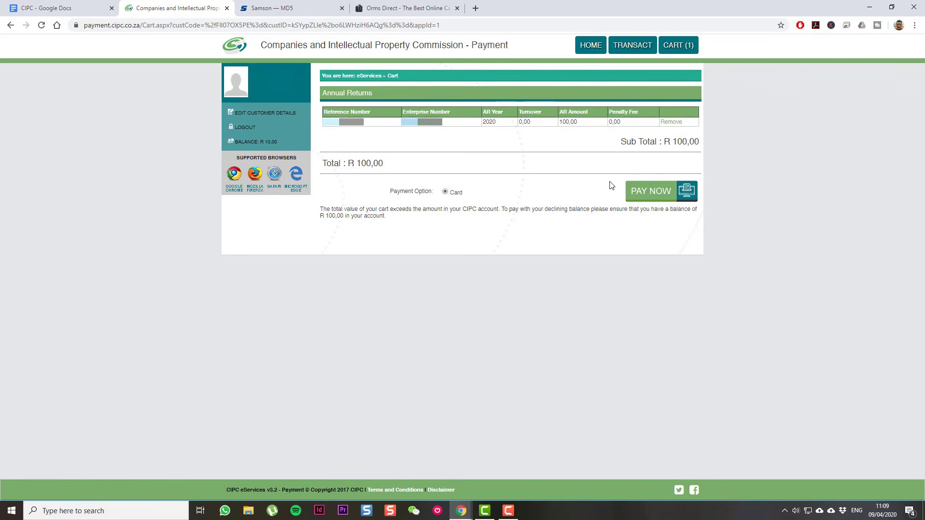
pyautogui.click(670, 193)
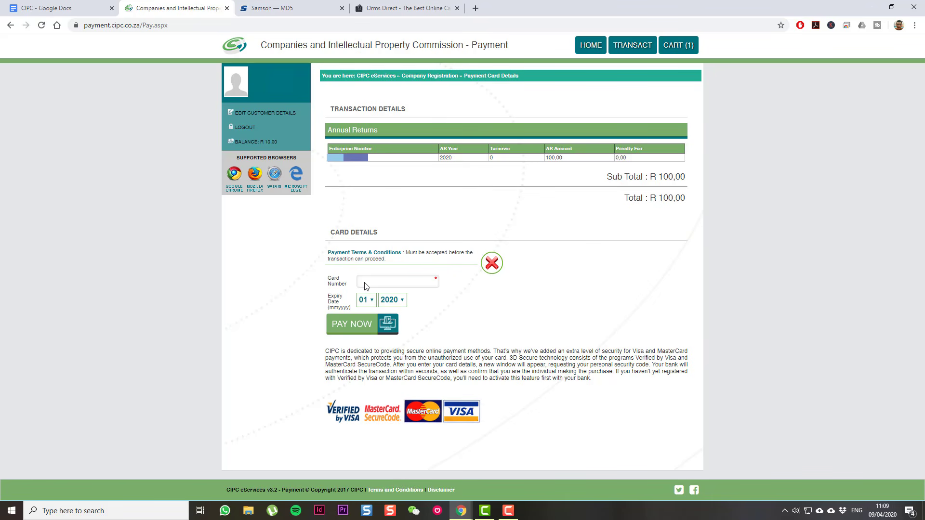
# Read through the Payment Terms & Conditions and accept them
pyautogui.click(384, 257)
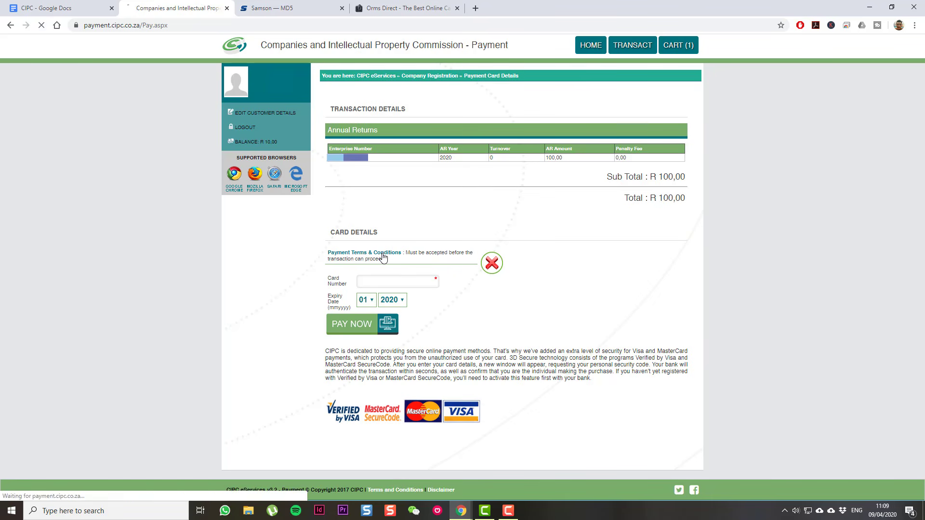
pyautogui.scroll(-9, 395, 258)
pyautogui.scroll(-20, 398, 257)
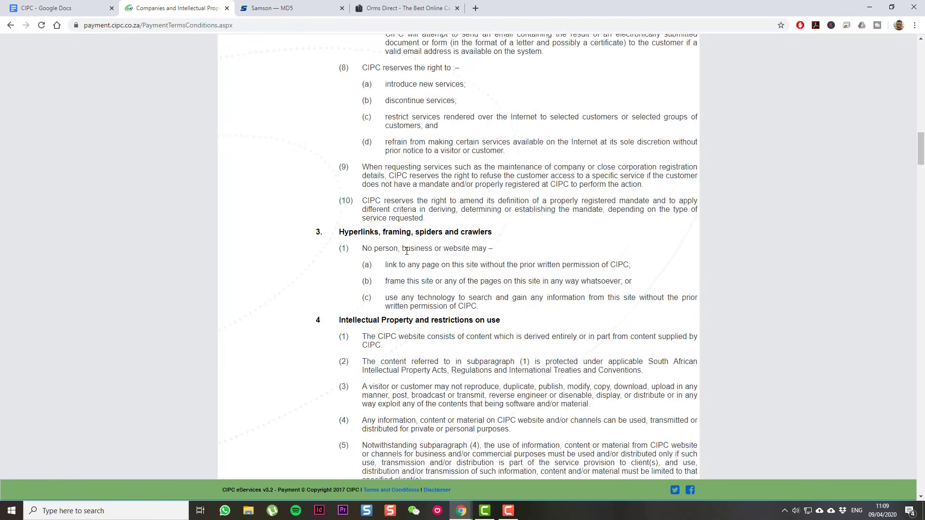
pyautogui.scroll(-20, 381, 270)
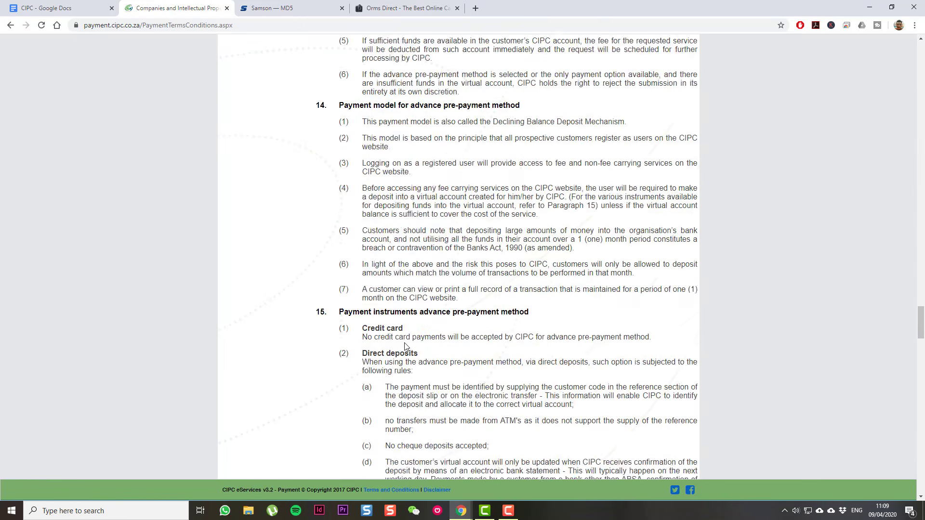
pyautogui.scroll(-10, 437, 381)
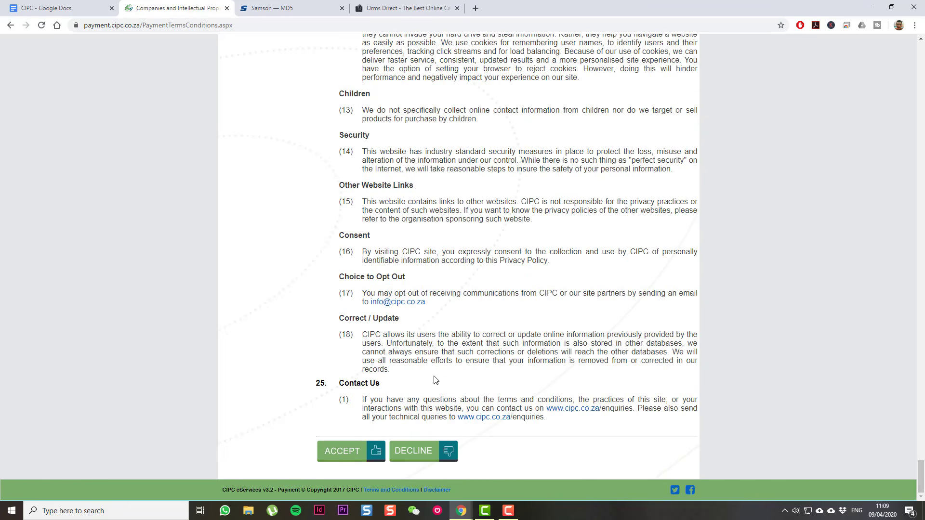
pyautogui.click(348, 452)
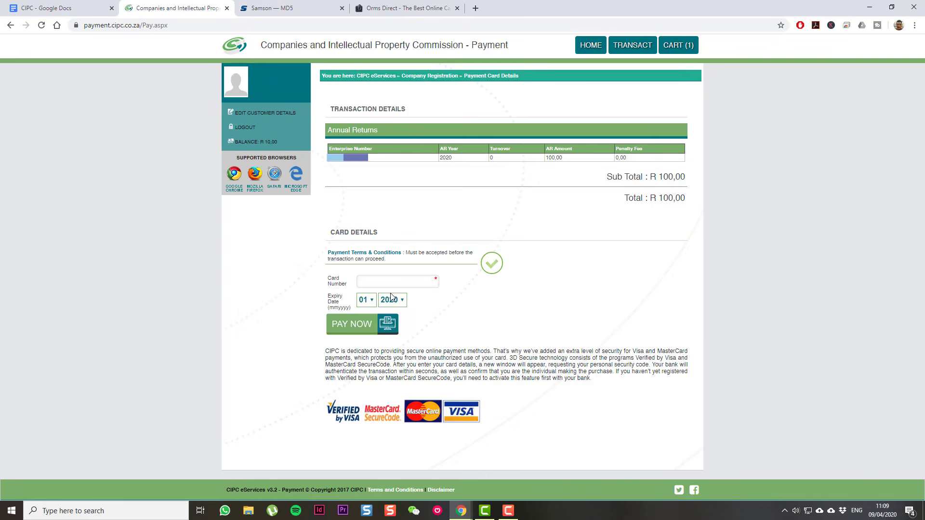
# Pay the R 100,00 by card and wait for the successful transaction reference
pyautogui.click(358, 330)
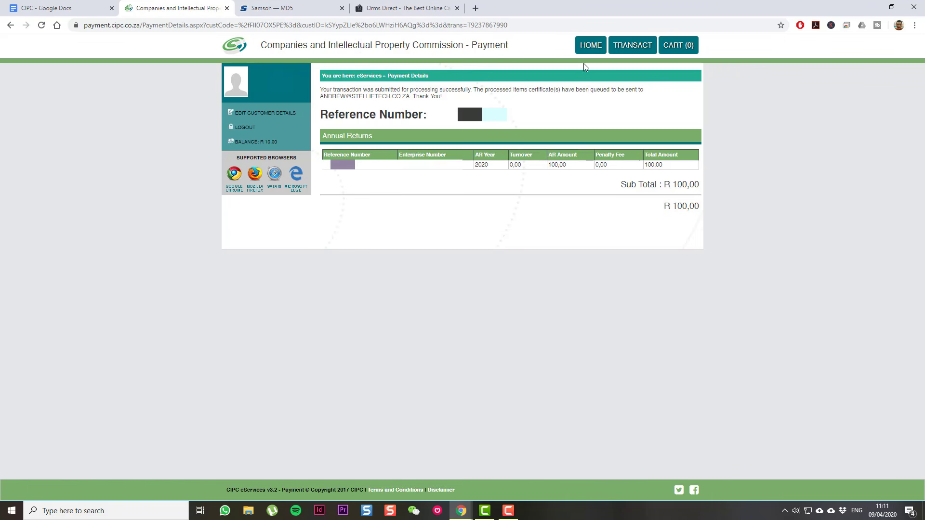
# Return to the eServices home dashboard to check the remaining non-compliant company
pyautogui.click(589, 46)
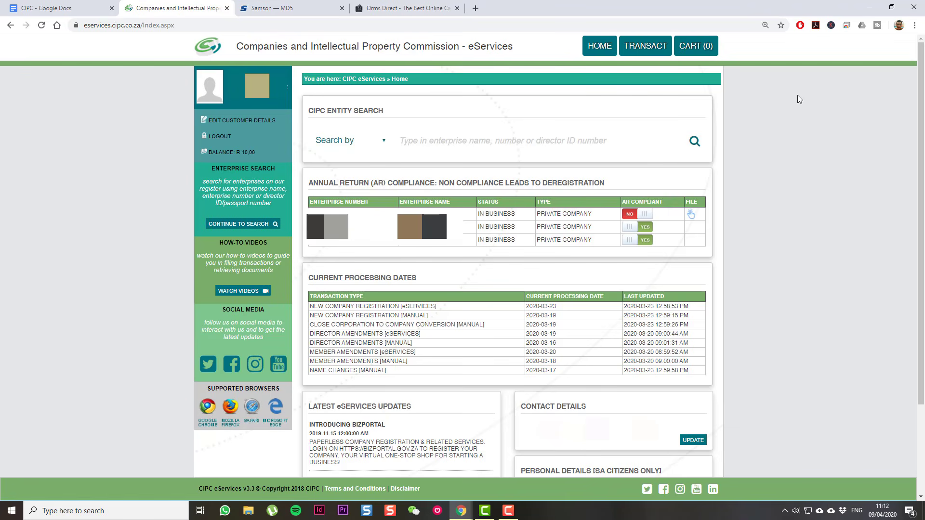